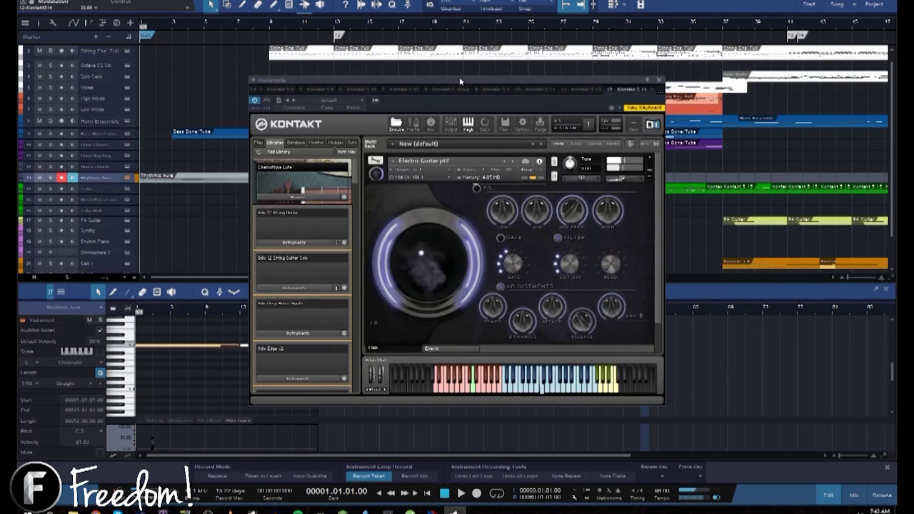
Show the instruments of the Octave CS and String Ens. Full tracks, and select the first String Ens. Full clip
click(113, 65)
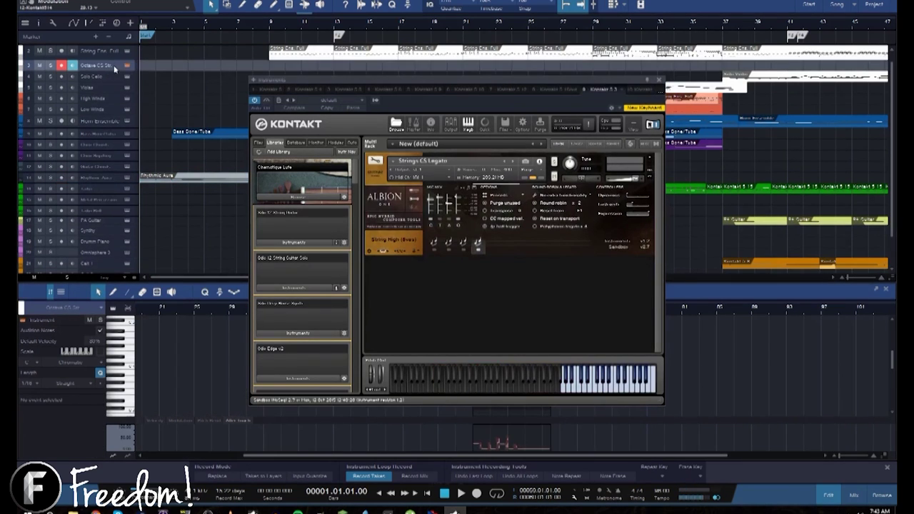
click(117, 51)
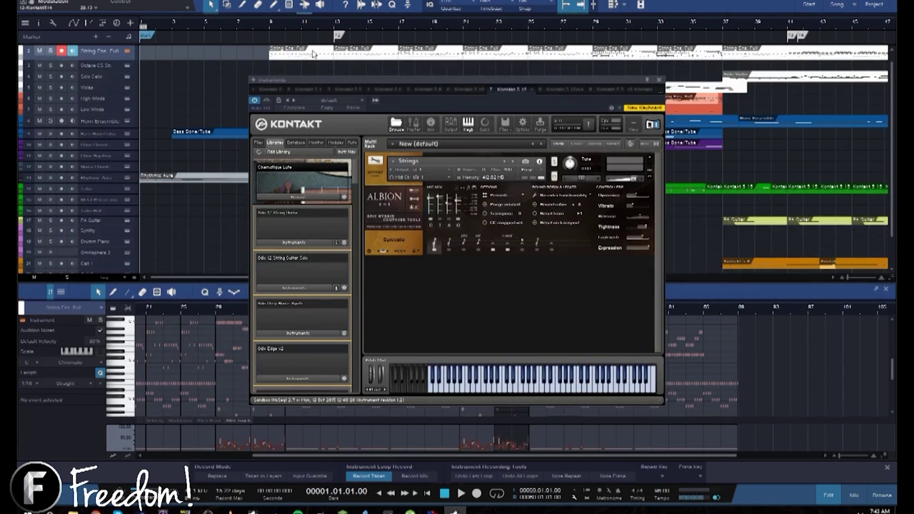
click(313, 51)
drag(391, 85, 604, 134)
click(146, 364)
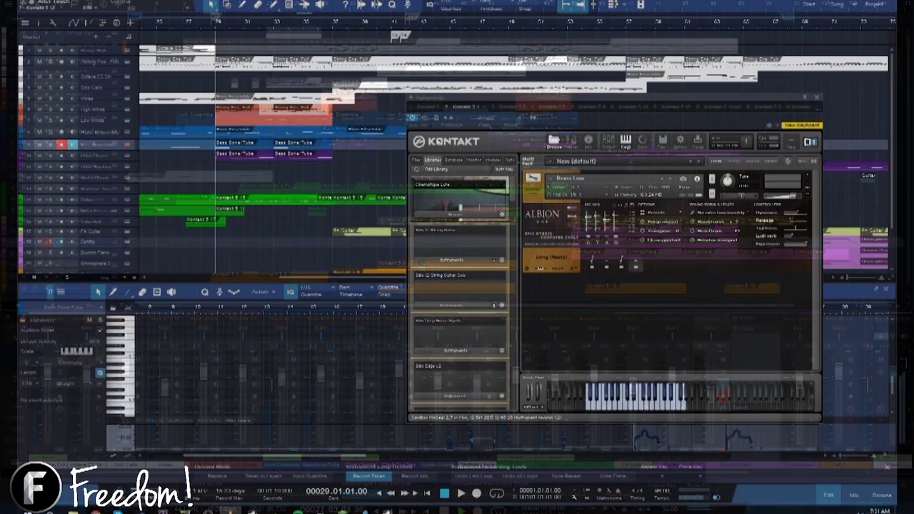
Play the song from about bar 37 and show the Solo Cello track enlarged, with its instrument and notes
click(329, 25)
key(space)
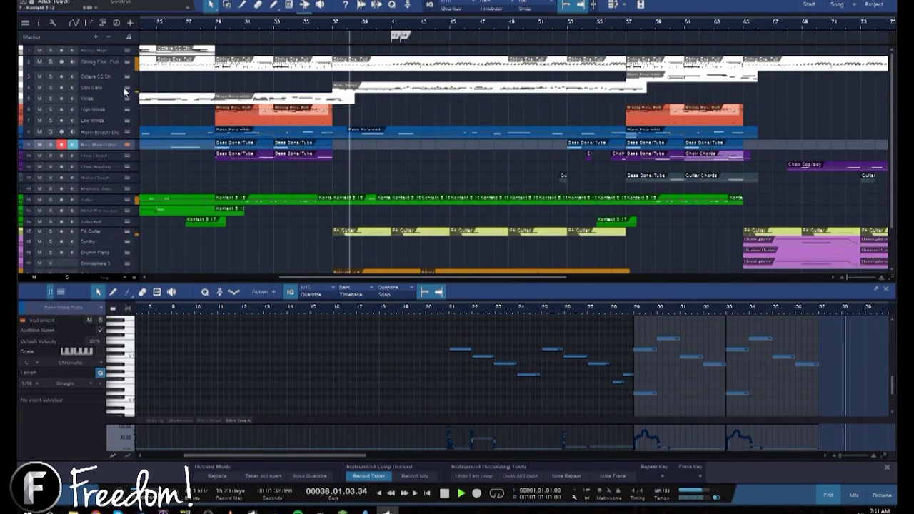
click(128, 144)
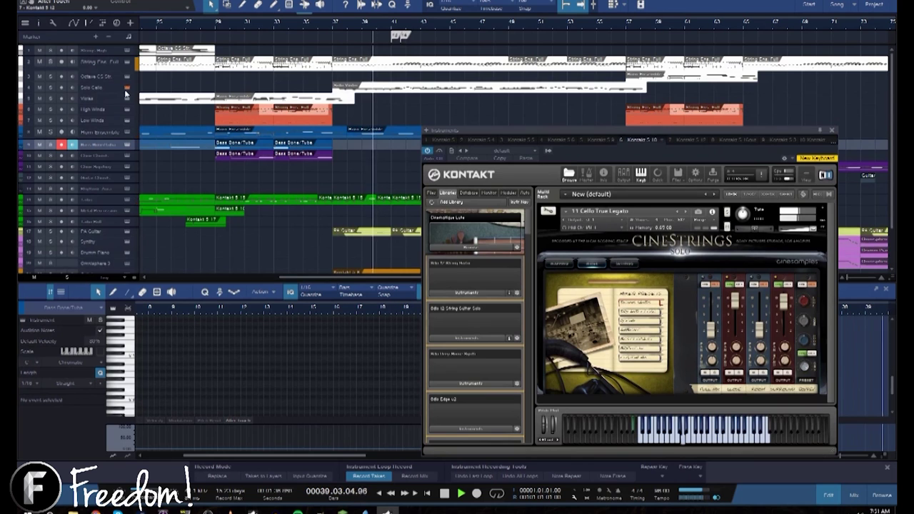
click(100, 122)
click(100, 121)
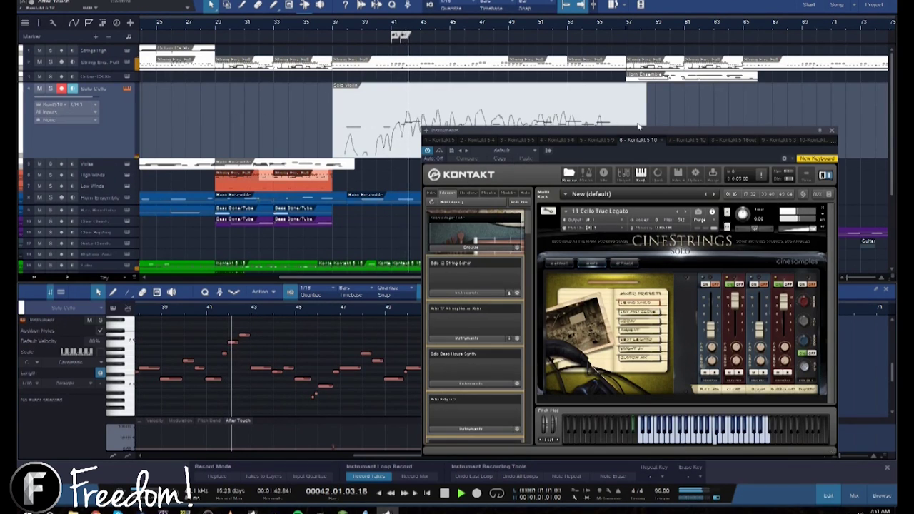
drag(631, 134, 692, 21)
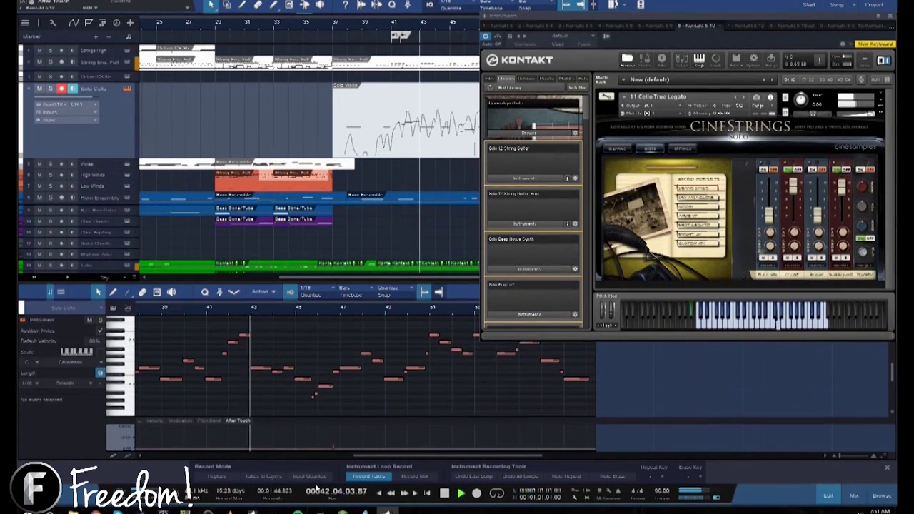
drag(366, 453, 381, 453)
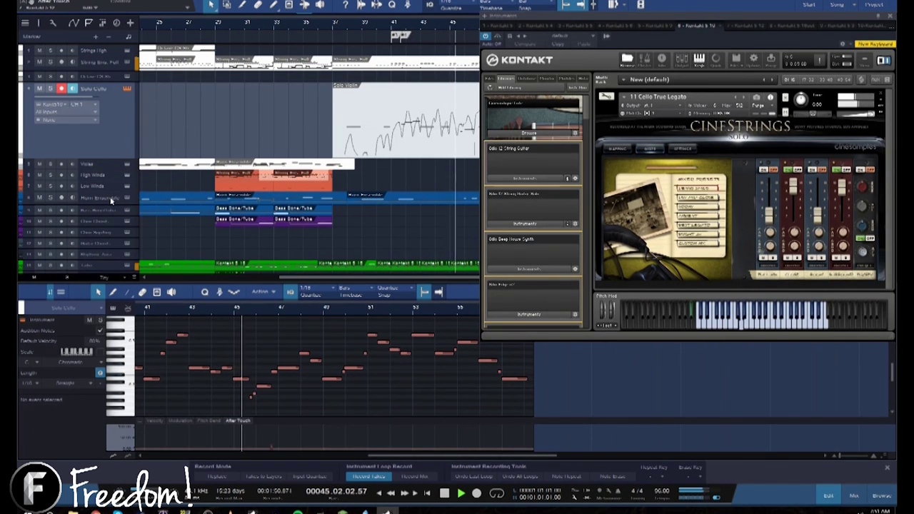
Audition the Solo Cello and Horn Ensemble tracks in solo during playback, and clear the solos
click(32, 119)
key(s)
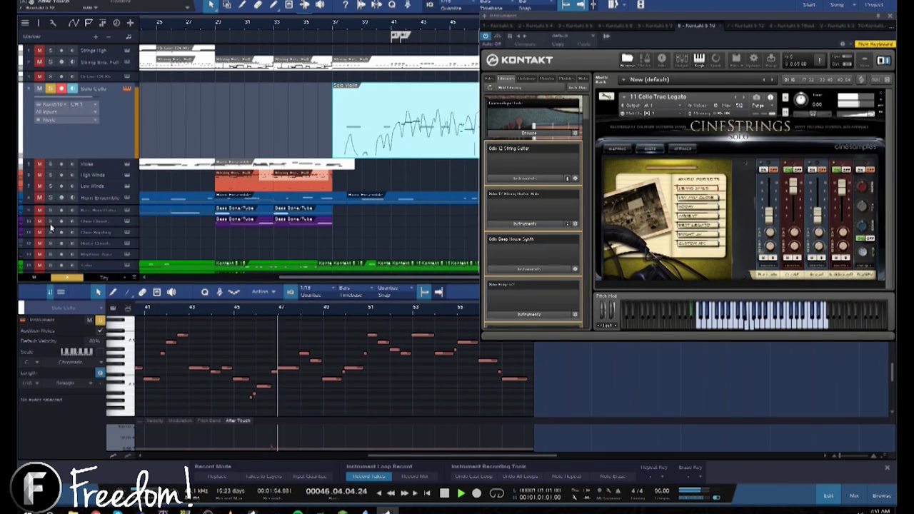
click(50, 198)
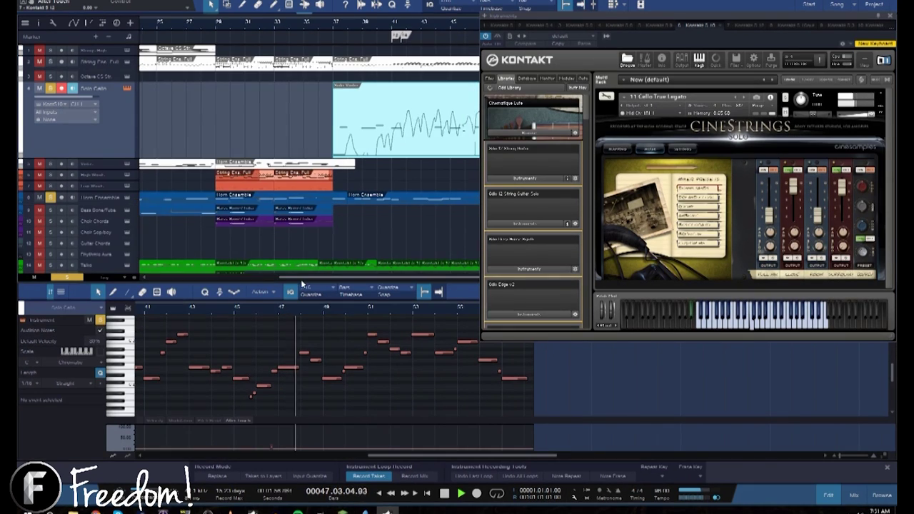
drag(301, 276, 388, 273)
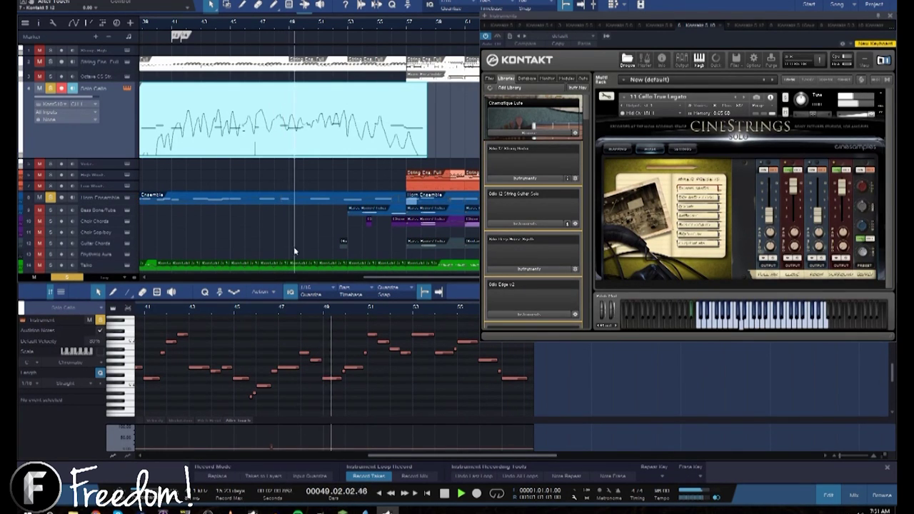
drag(377, 277, 393, 277)
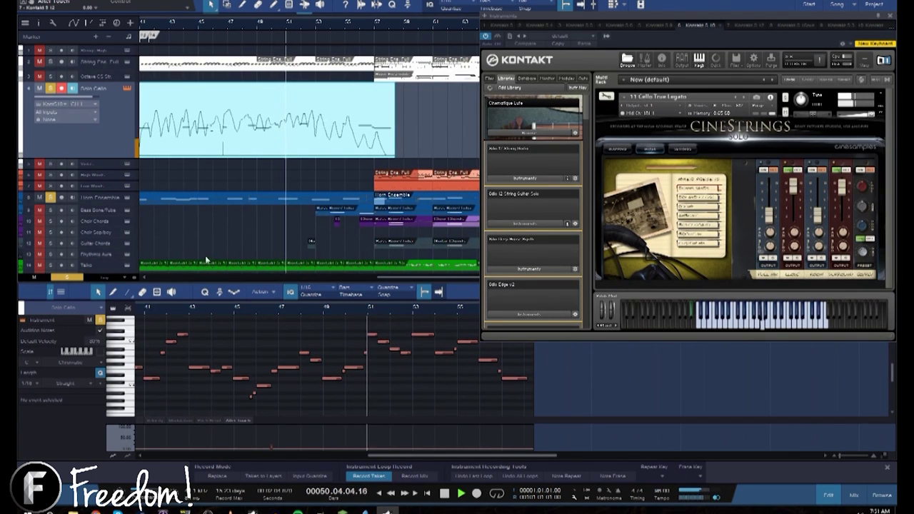
click(51, 198)
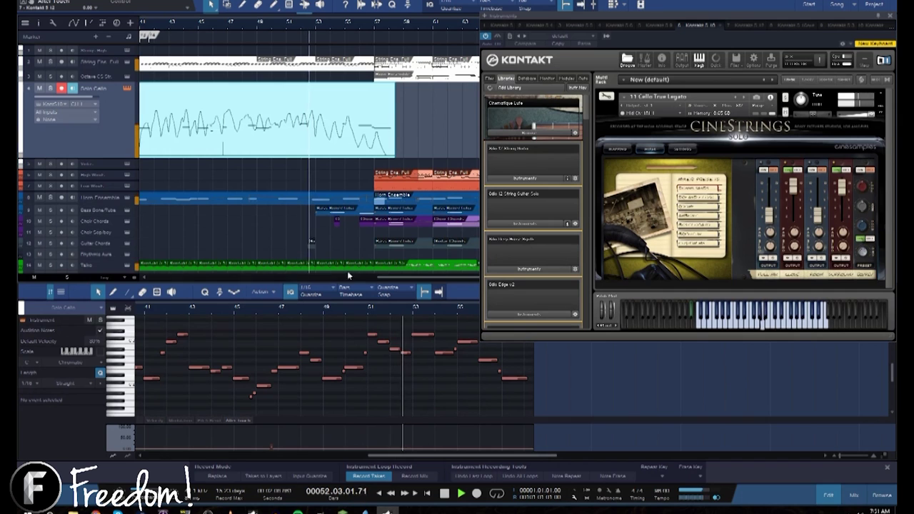
drag(391, 277, 414, 279)
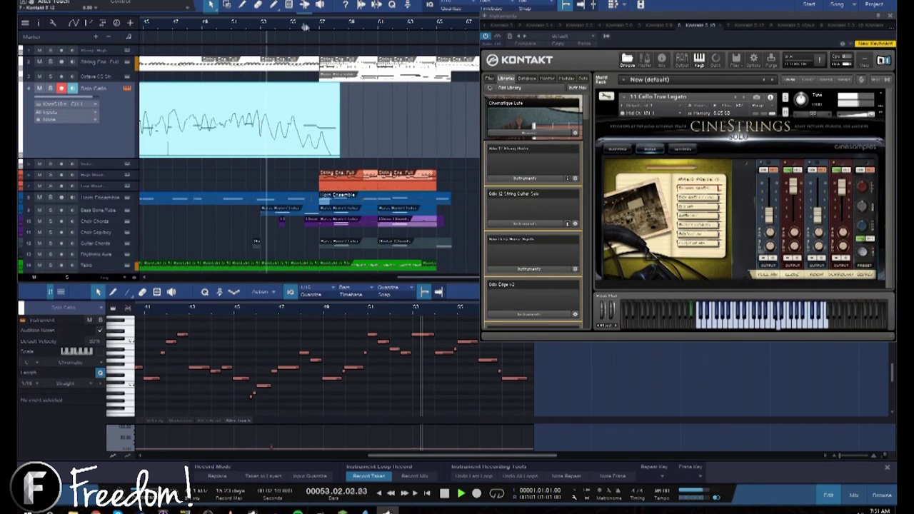
Examine the PA Guitar track's part and its Kontakt instrument during playback, and close the instrument window
scroll(251, 24, right, 4)
scroll(251, 23, down, 2)
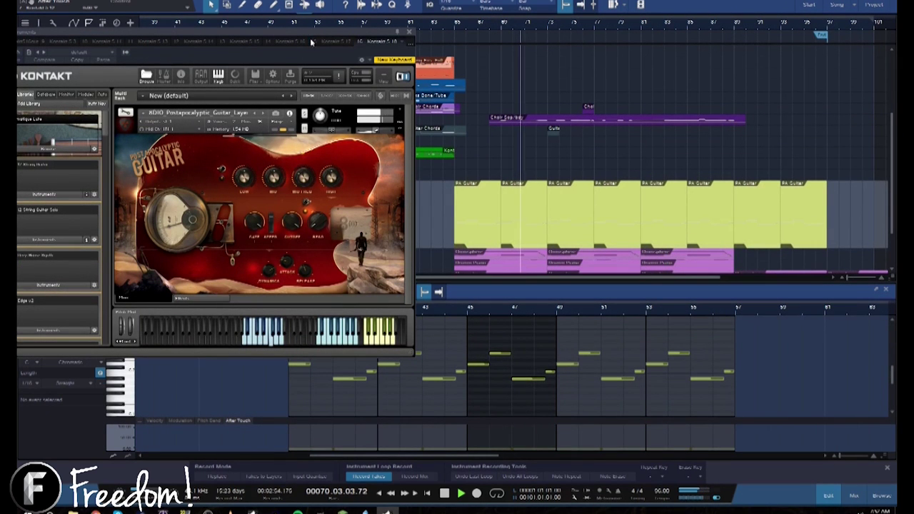
click(428, 33)
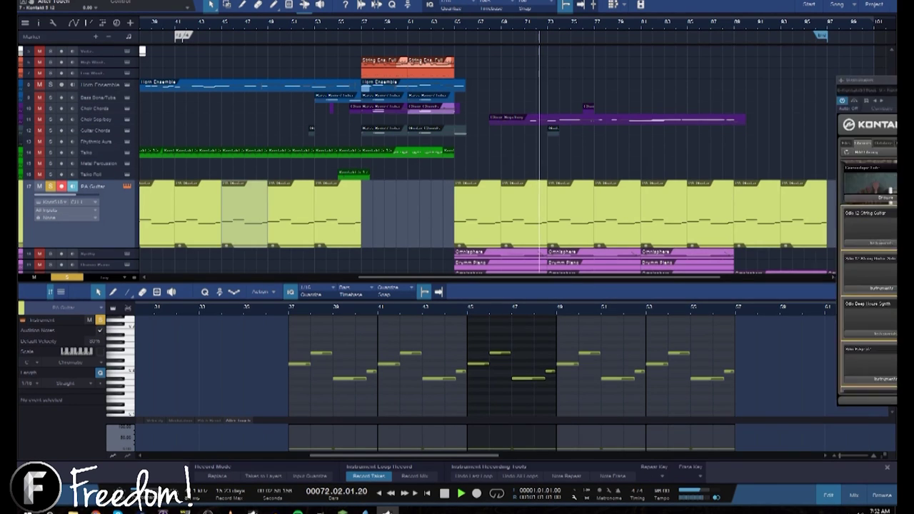
drag(913, 57, 701, 17)
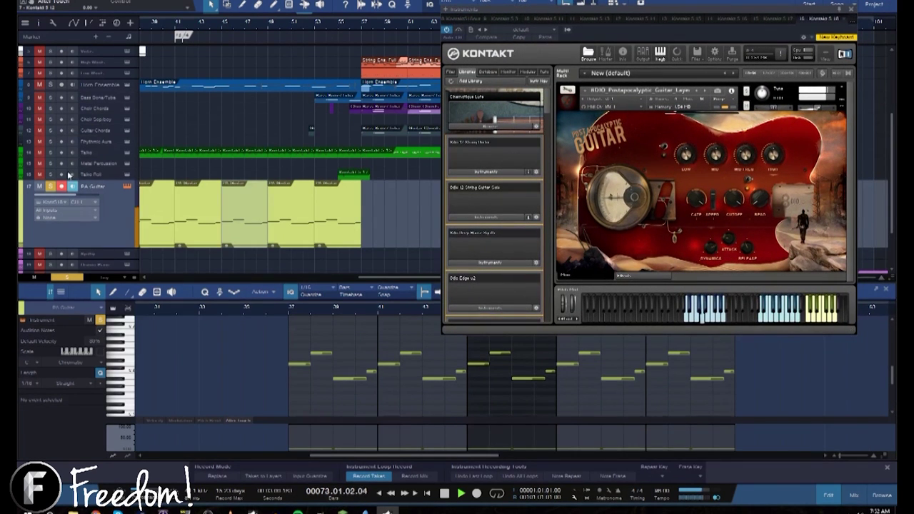
click(511, 16)
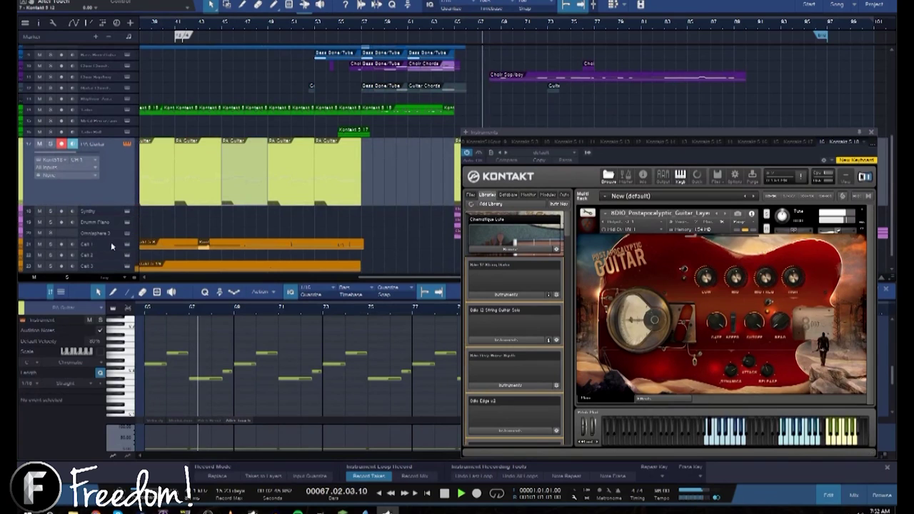
drag(616, 133, 212, 57)
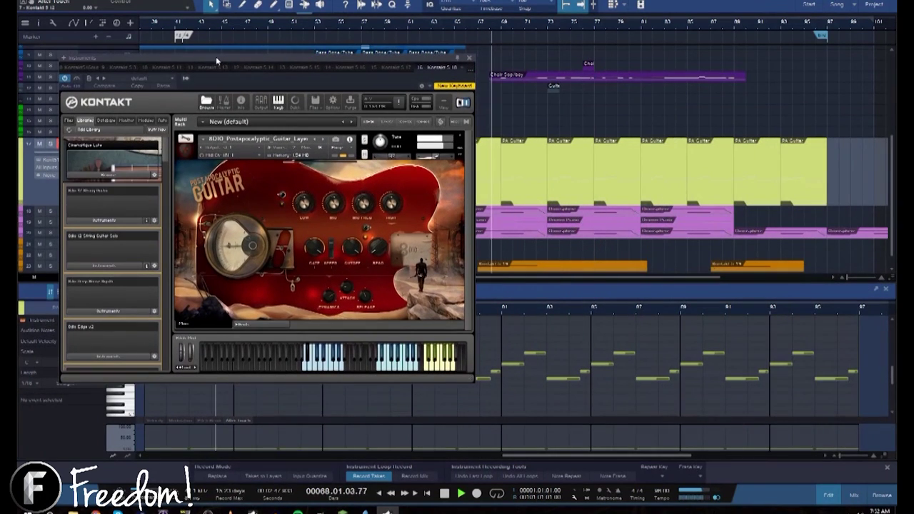
click(470, 56)
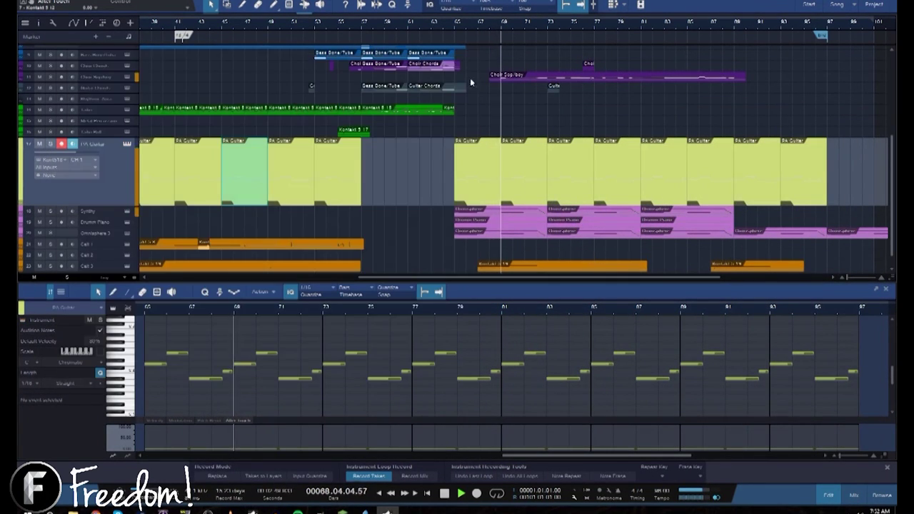
Solo the String Ens. Full track, enlarge it, and show the notes of its clip starting at bar 65
scroll(105, 209, down, 1)
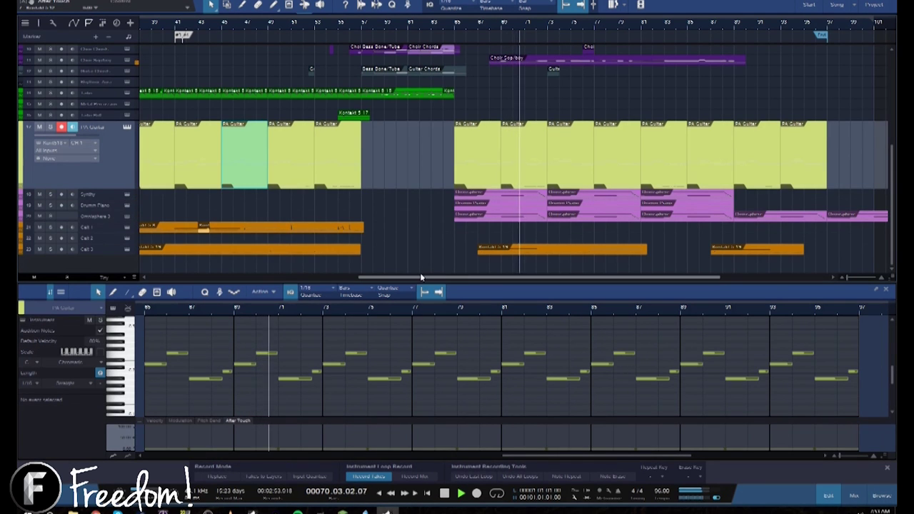
drag(460, 277, 543, 277)
scroll(482, 208, up, 4)
scroll(477, 202, up, 3)
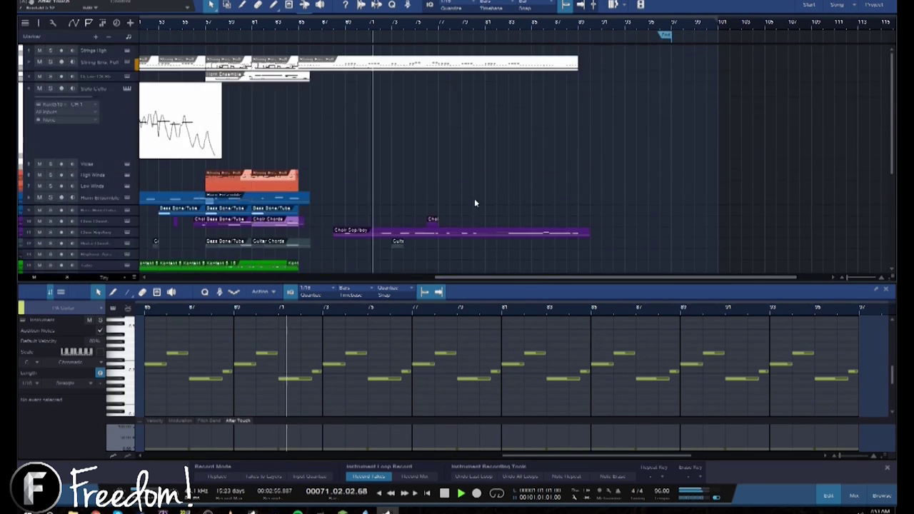
click(50, 63)
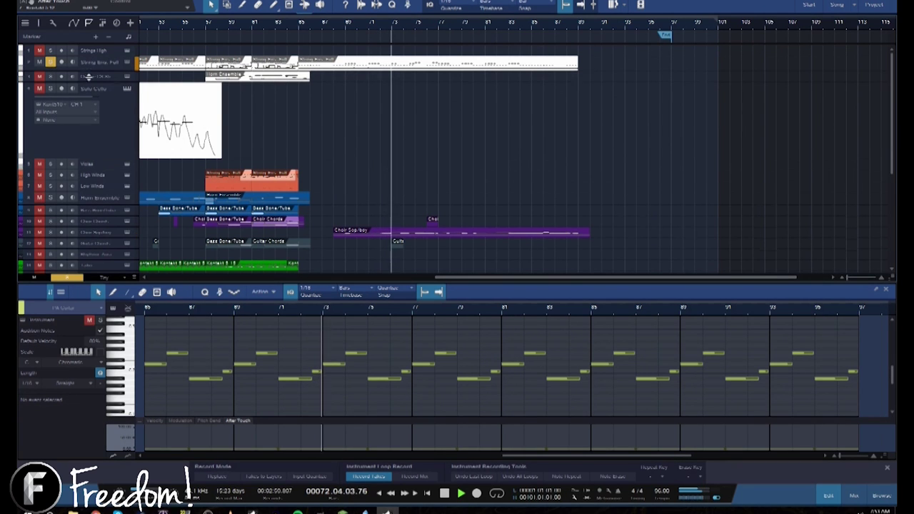
drag(83, 70, 84, 158)
click(429, 114)
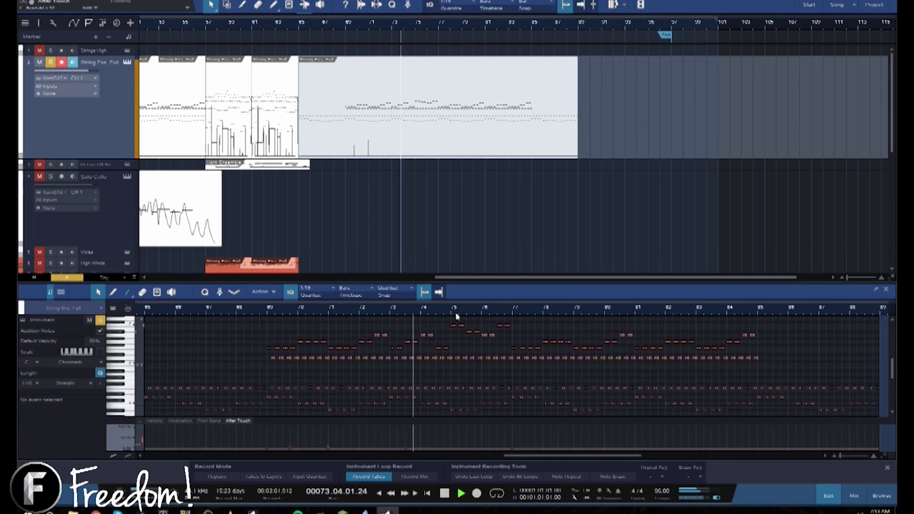
scroll(353, 304, down, 3)
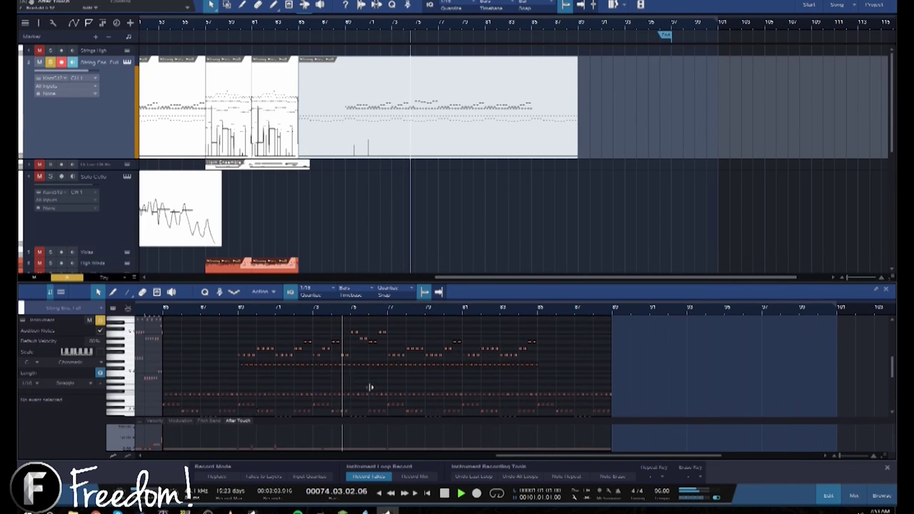
scroll(365, 311, up, 2)
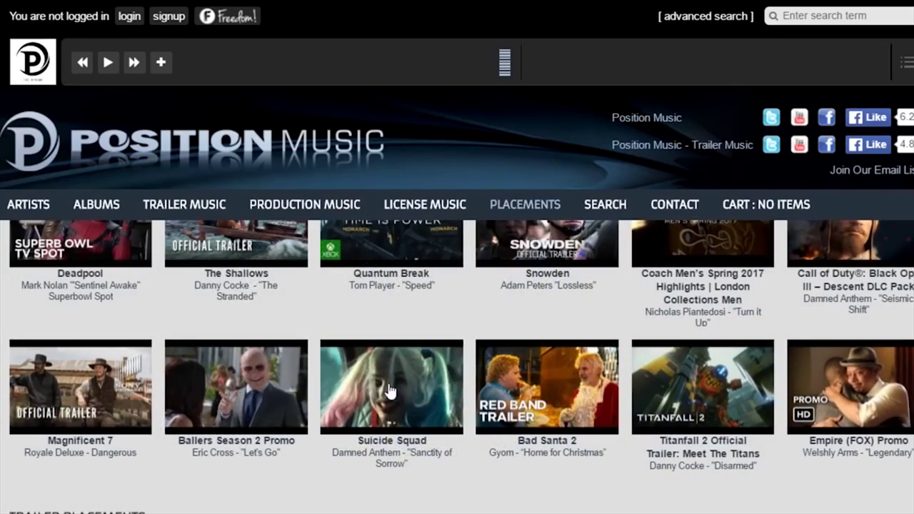
On the Position Music website, open the Suicide Squad trailer placement and highlight its title
click(390, 392)
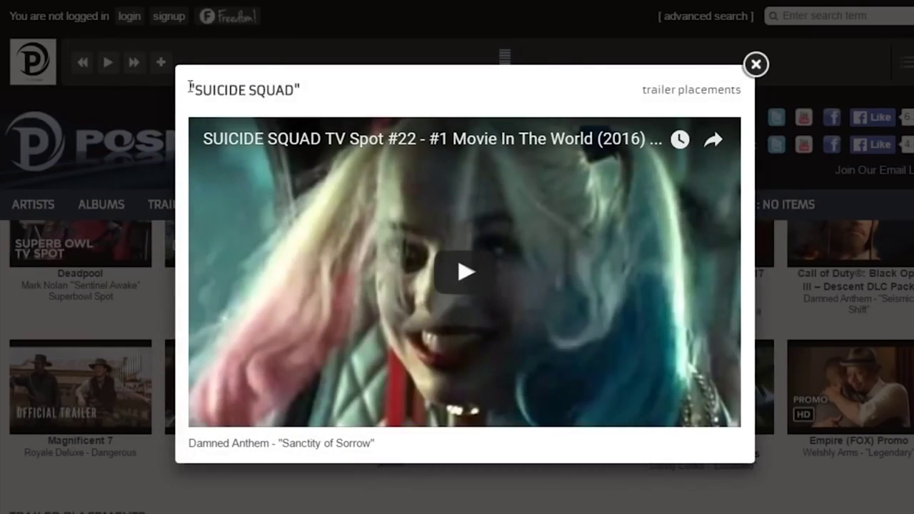
drag(188, 90, 300, 92)
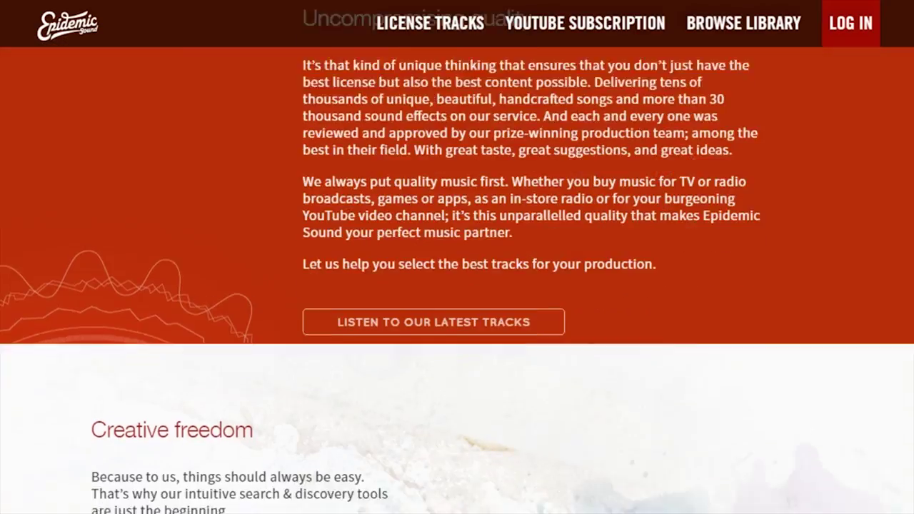
Browse the Epidemic Sound page and the Viral Videos list in the Freedom! dashboard
scroll(457, 286, down, 5)
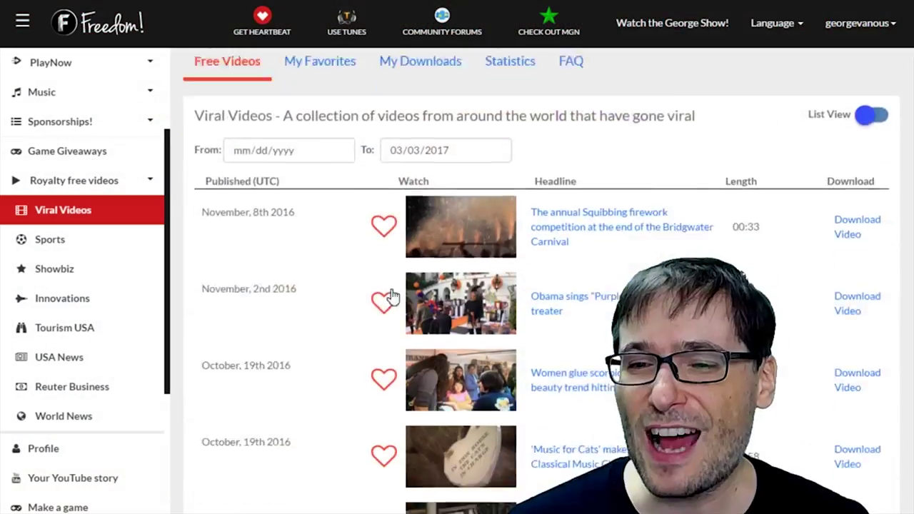
scroll(428, 328, down, 8)
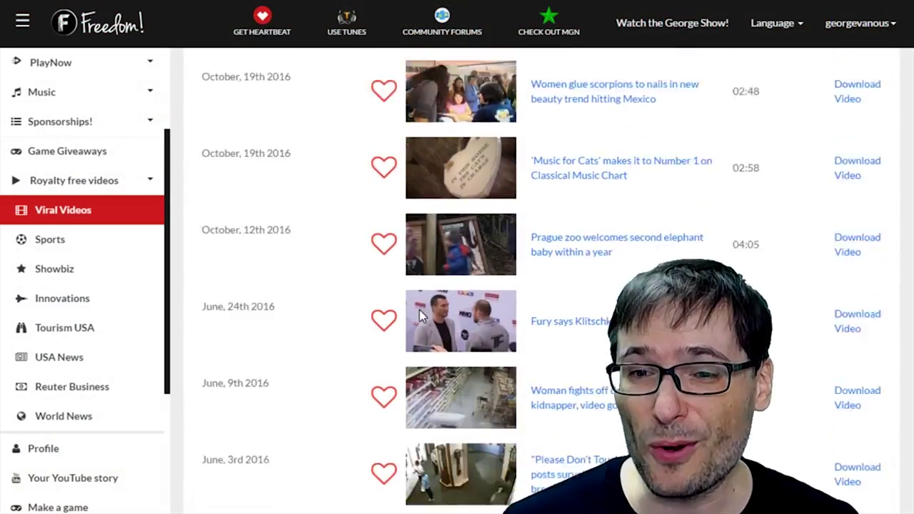
scroll(435, 347, up, 10)
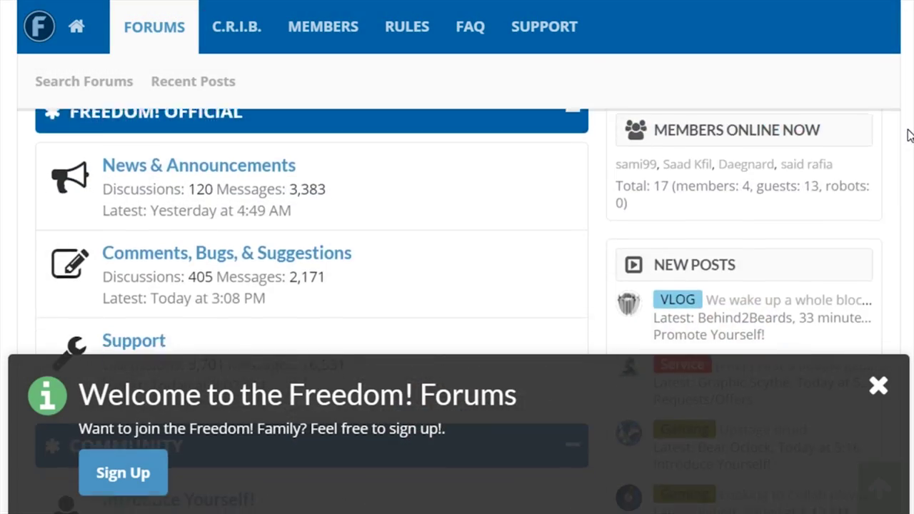
Browse the Freedom! forums, go to the latest messages in Discord's general_chat, and open the MGN server
scroll(907, 136, down, 6)
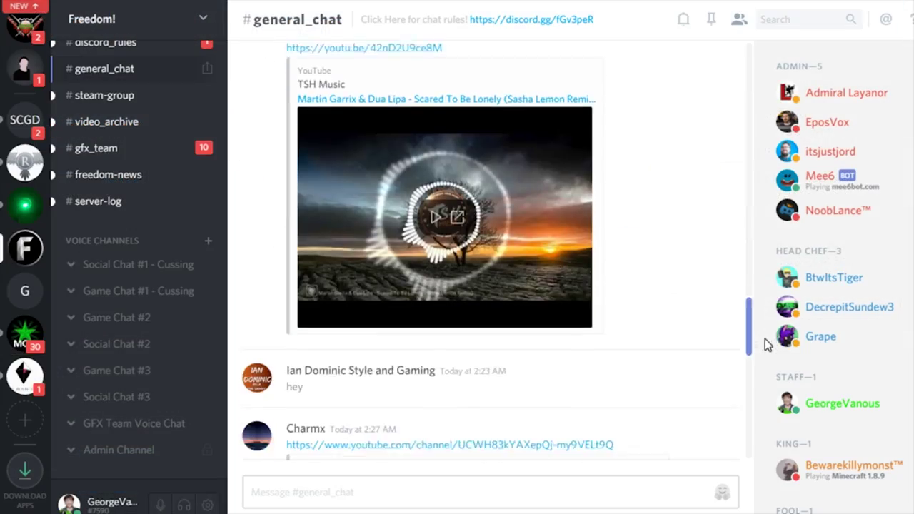
drag(767, 343, 770, 438)
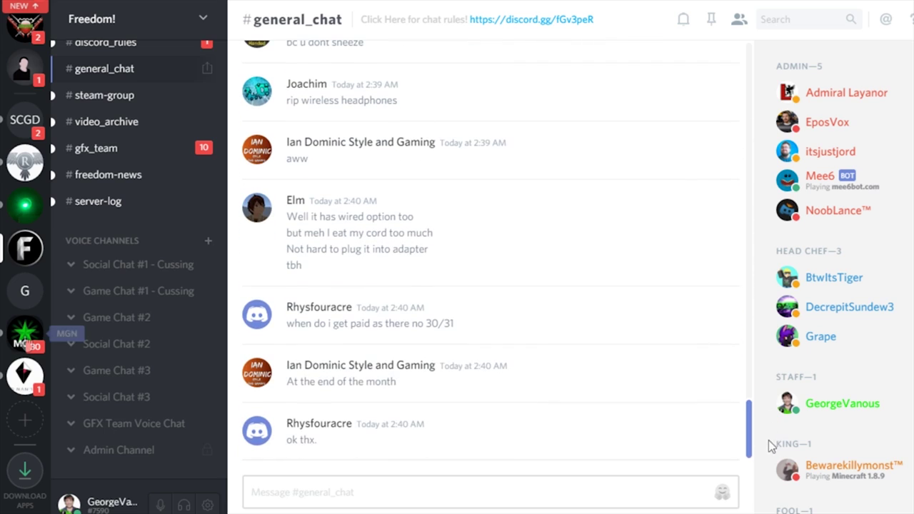
click(24, 339)
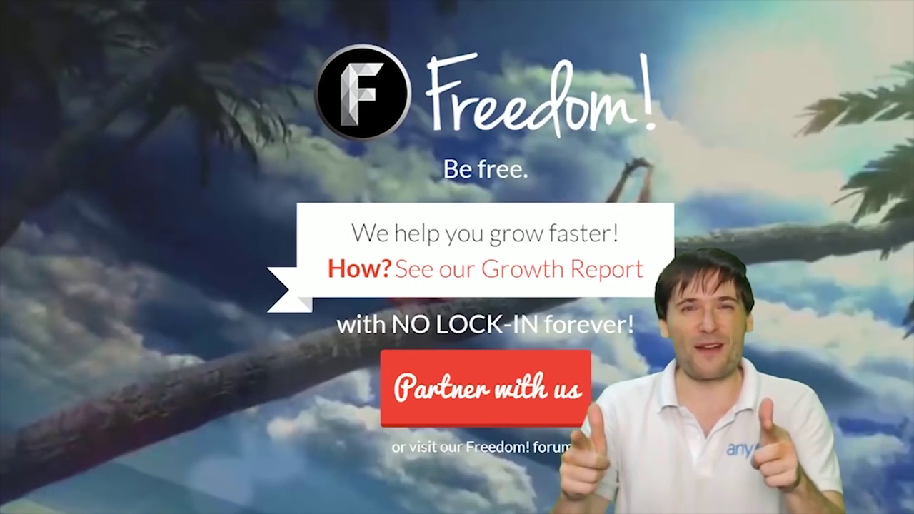
Review the Freedom! website's home page down to its revenue share and partnership benefits
scroll(457, 257, down, 3)
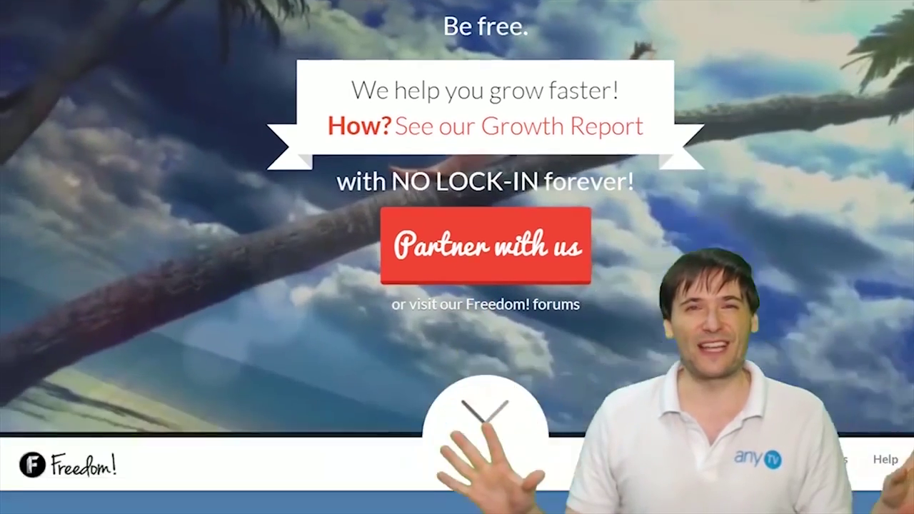
scroll(457, 257, down, 6)
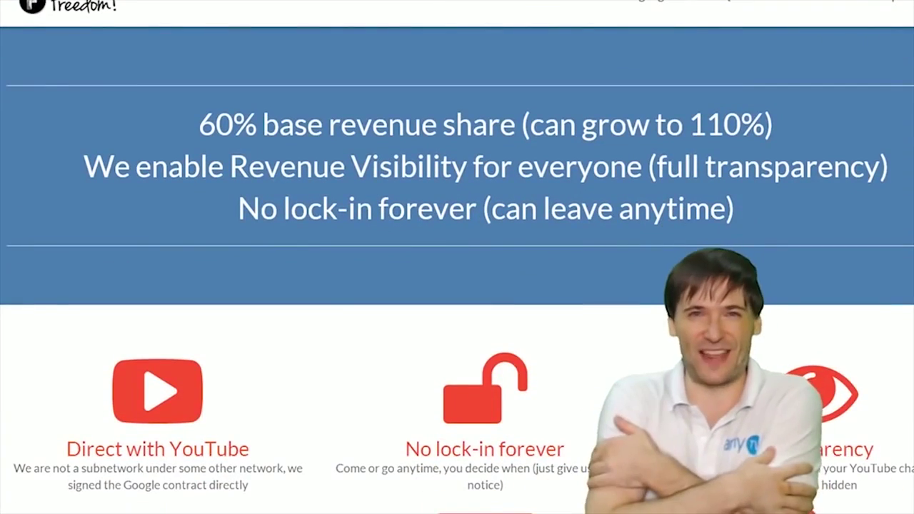
scroll(457, 257, down, 1)
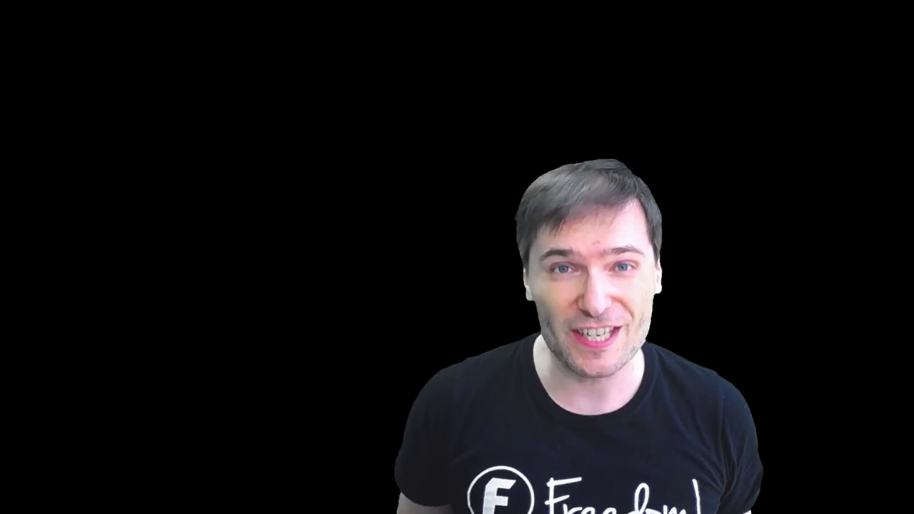